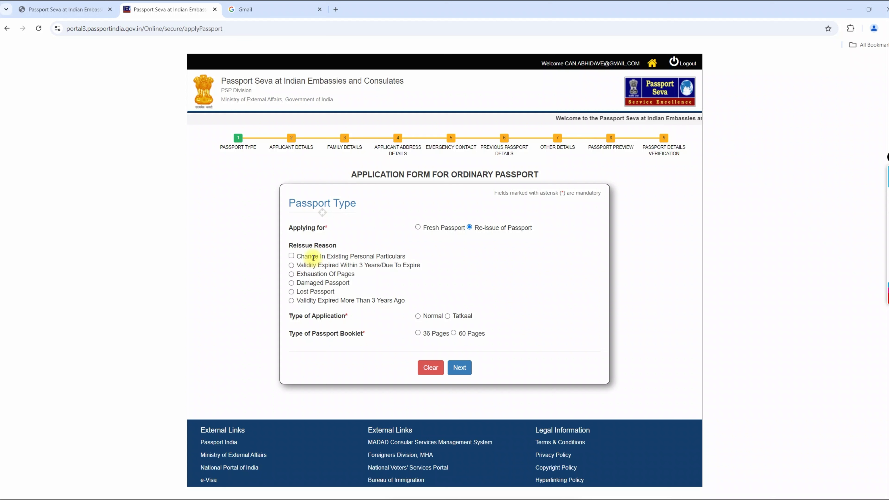
pyautogui.click(860, 192)
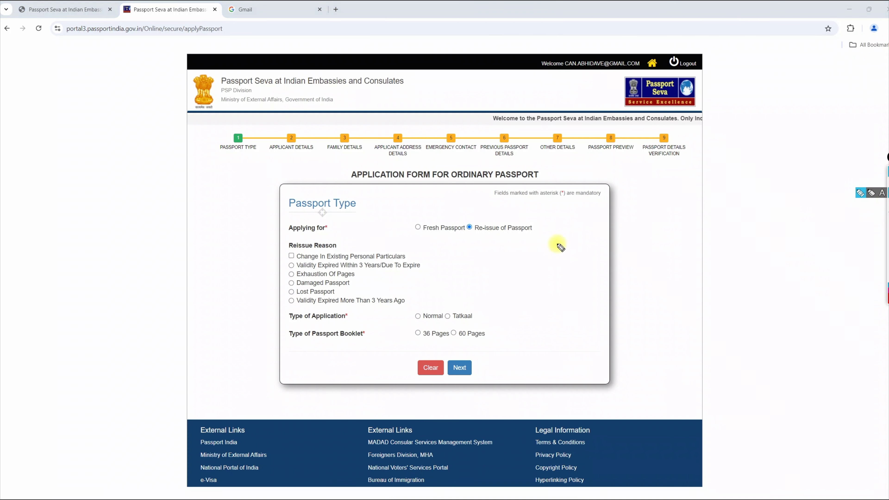
pyautogui.moveTo(277, 261); pyautogui.dragTo(298, 255)
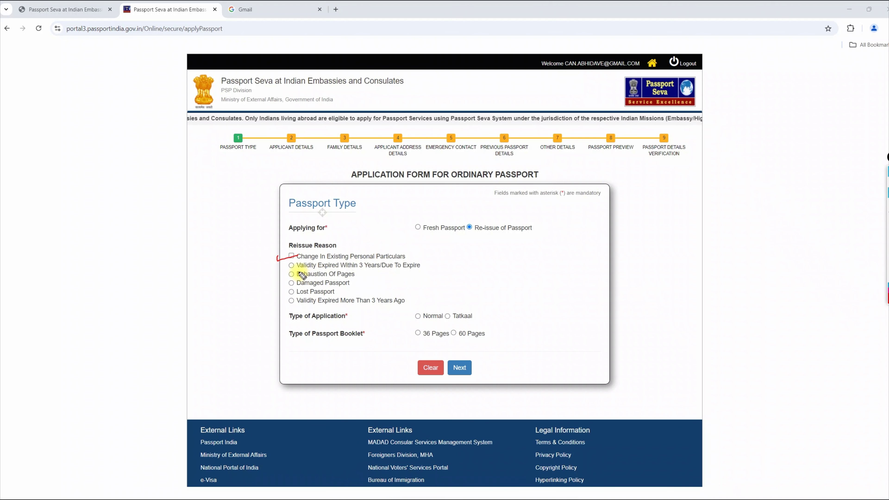
pyautogui.moveTo(286, 268); pyautogui.dragTo(315, 261)
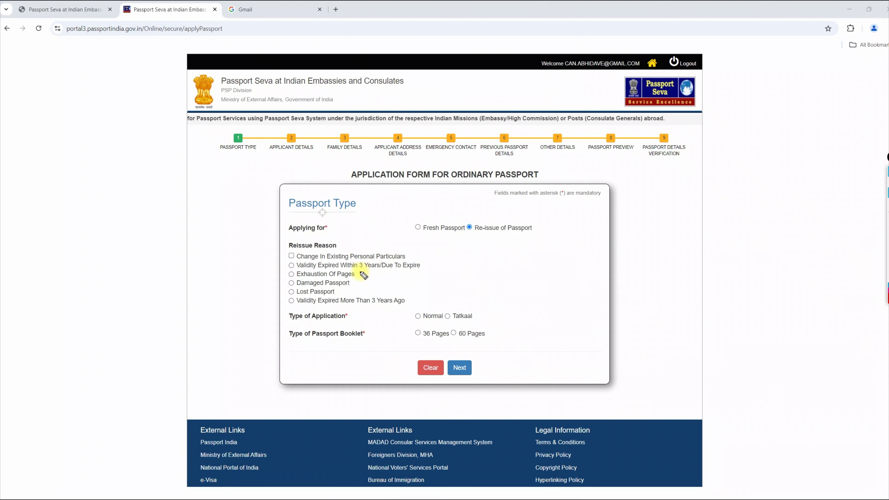
pyautogui.moveTo(351, 270); pyautogui.dragTo(380, 269)
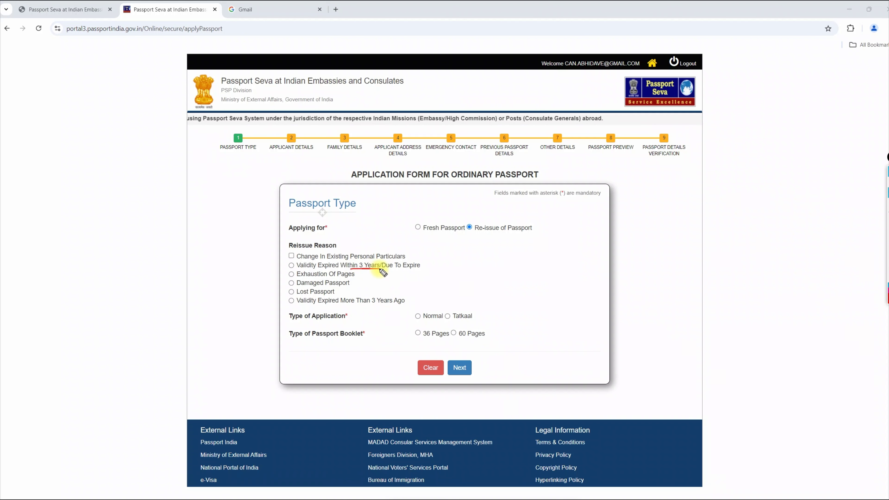
pyautogui.moveTo(441, 258)
pyautogui.mouseDown()
pyautogui.moveTo(396, 259)
pyautogui.moveTo(383, 272)
pyautogui.moveTo(447, 278)
pyautogui.moveTo(448, 263)
pyautogui.moveTo(469, 273)
pyautogui.mouseUp()
pyautogui.moveTo(477, 253)
pyautogui.mouseDown()
pyautogui.moveTo(465, 272)
pyautogui.moveTo(494, 249)
pyautogui.mouseUp()
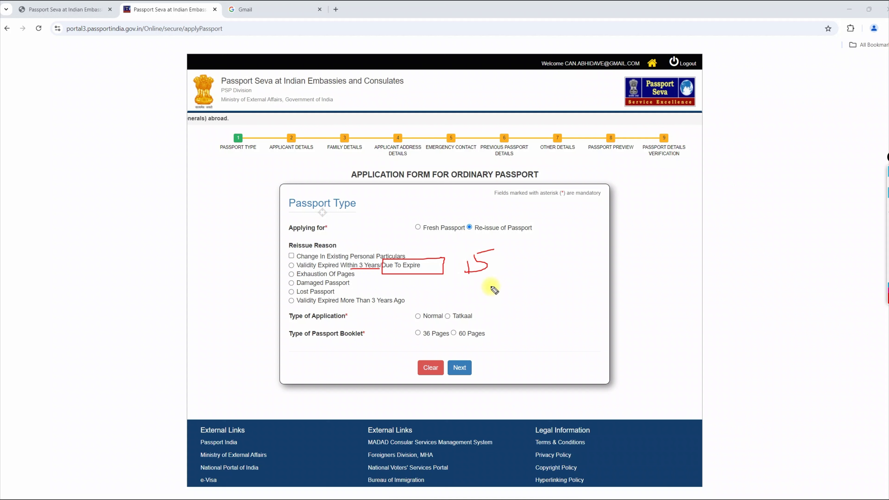
pyautogui.moveTo(481, 288)
pyautogui.mouseDown()
pyautogui.moveTo(480, 301)
pyautogui.moveTo(496, 282)
pyautogui.moveTo(499, 298)
pyautogui.moveTo(489, 298)
pyautogui.mouseUp()
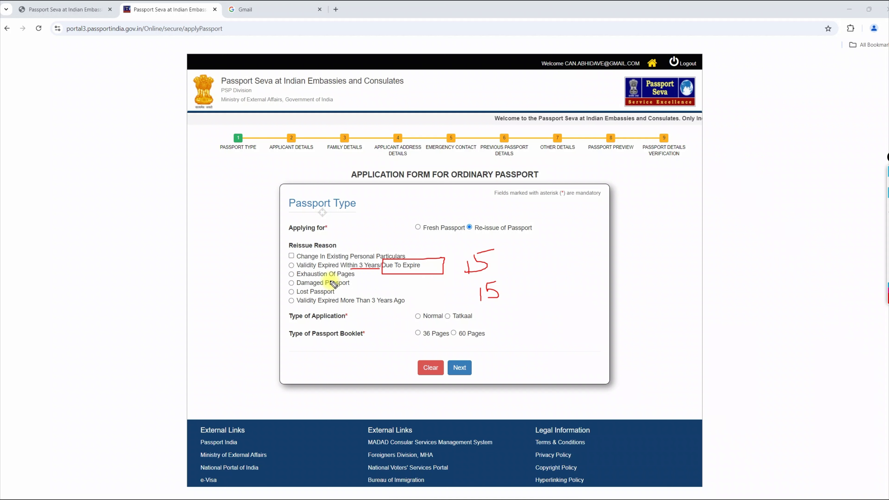
pyautogui.click(291, 265)
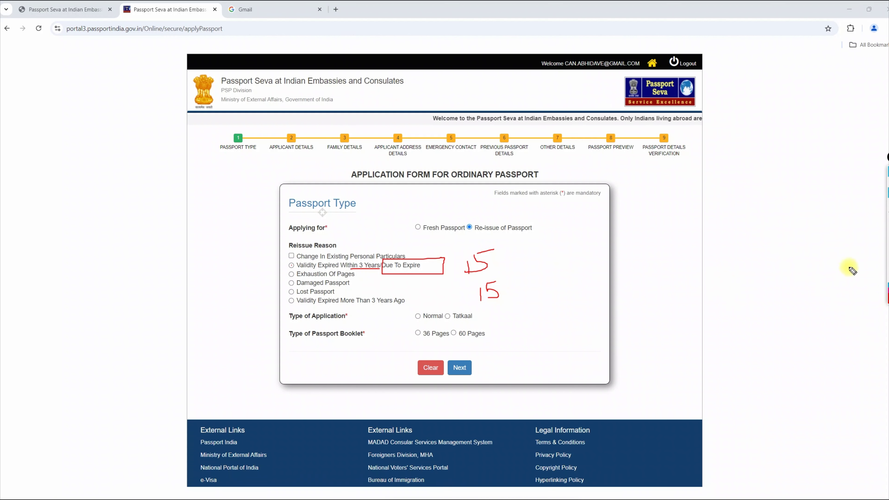
# Give a change in existing personal particulars, specifically appearance, as the re-issue reason
pyautogui.click(887, 246)
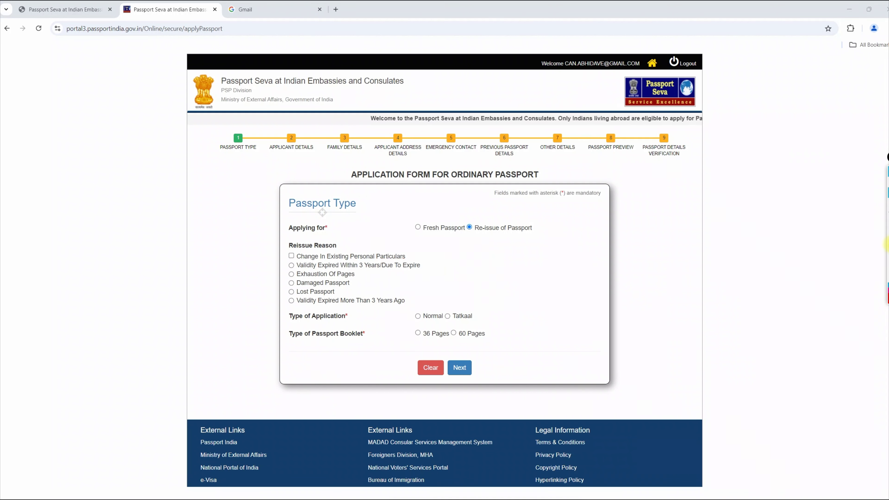
pyautogui.moveTo(278, 266); pyautogui.dragTo(324, 265)
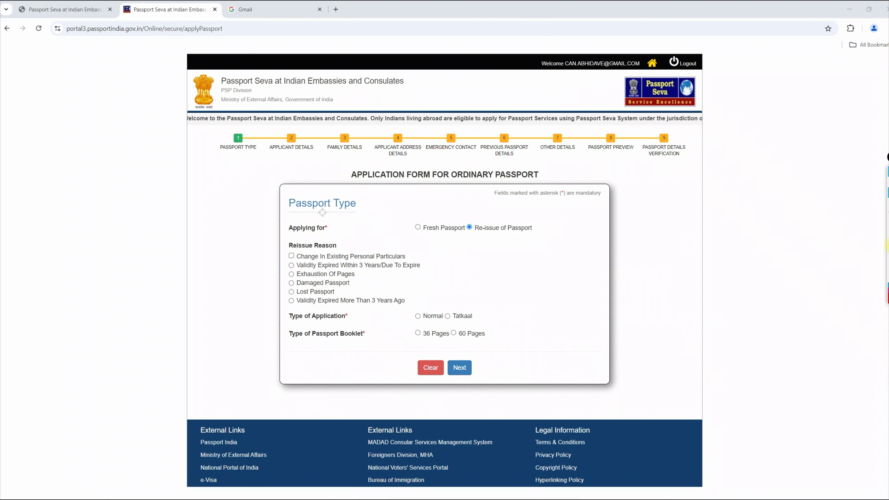
pyautogui.moveTo(281, 277)
pyautogui.mouseDown()
pyautogui.moveTo(301, 271)
pyautogui.moveTo(300, 298)
pyautogui.mouseUp()
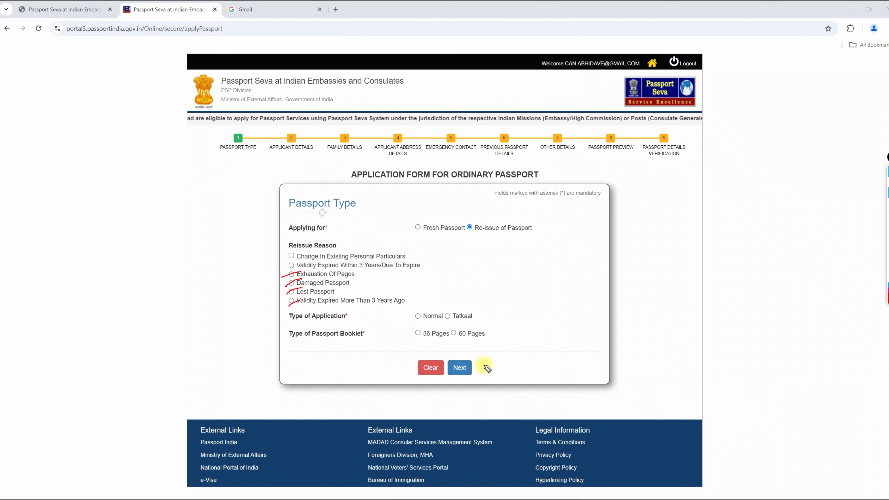
pyautogui.click(887, 245)
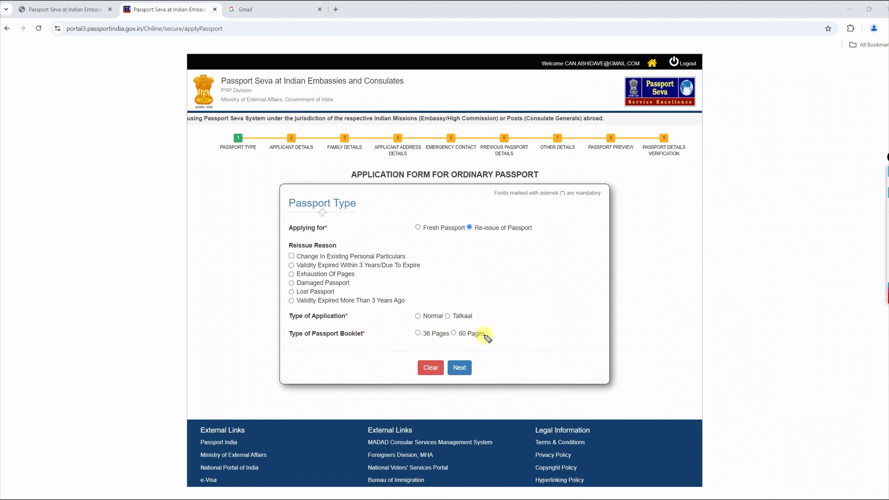
pyautogui.moveTo(888, 187)
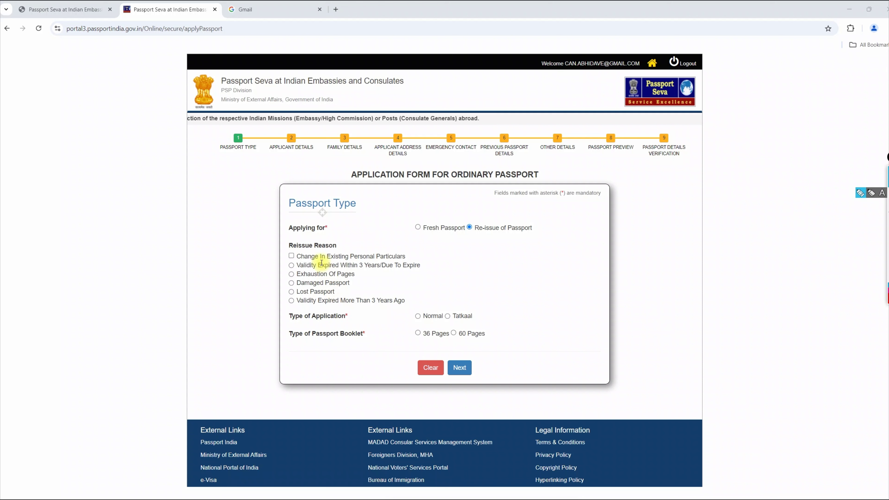
pyautogui.click(292, 256)
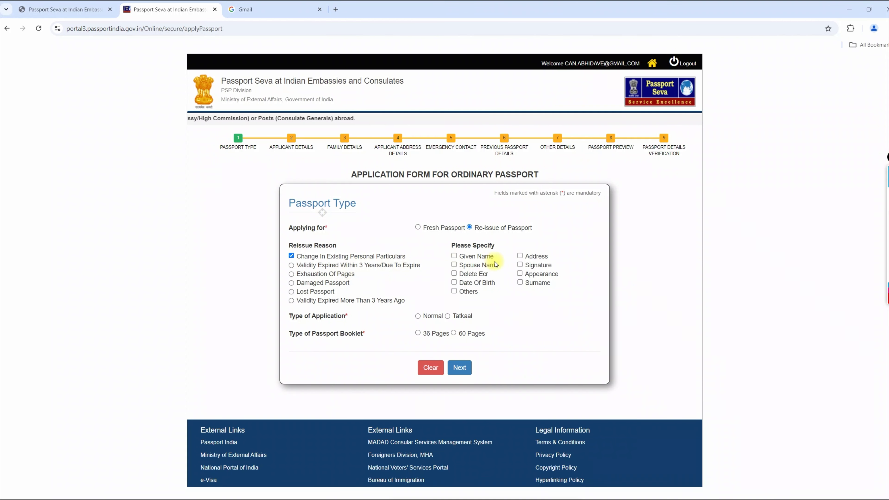
pyautogui.click(520, 274)
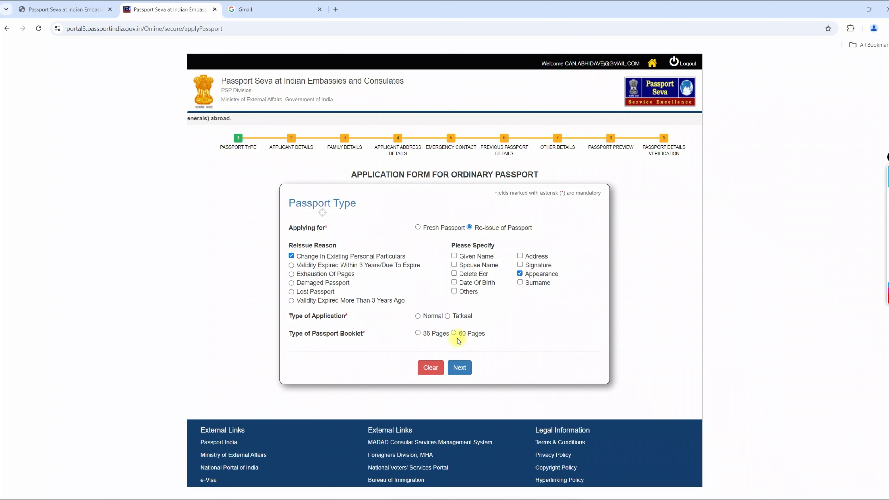
# Choose a Normal application with a 36-page booklet and continue
pyautogui.click(418, 316)
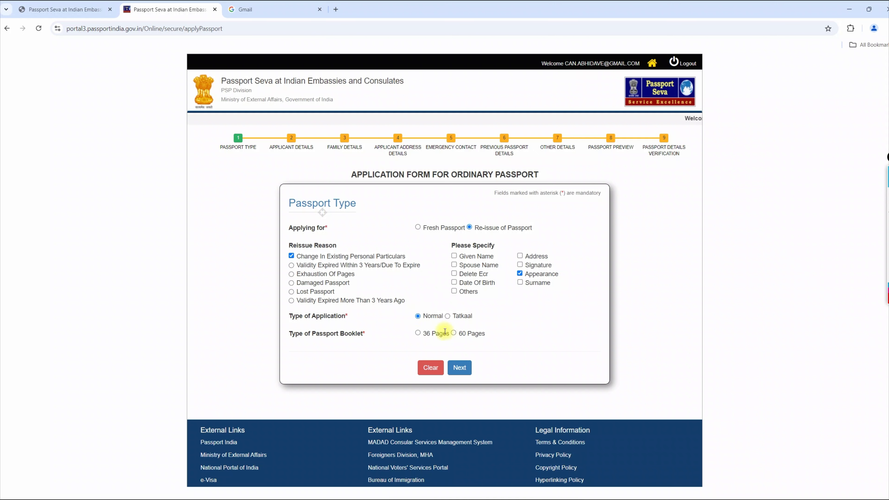
pyautogui.click(418, 333)
pyautogui.click(459, 368)
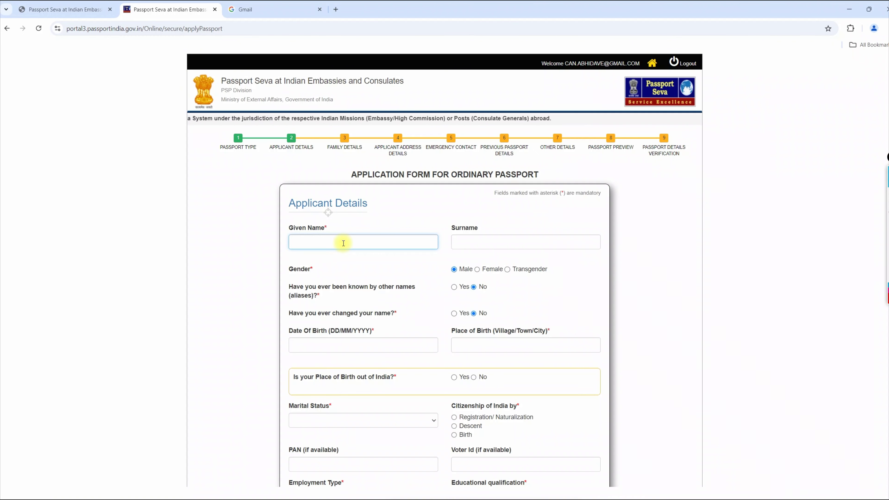
# Enter the applicant's given name and surname, keeping gender as Male
pyautogui.press('Tab')
pyautogui.click(454, 269)
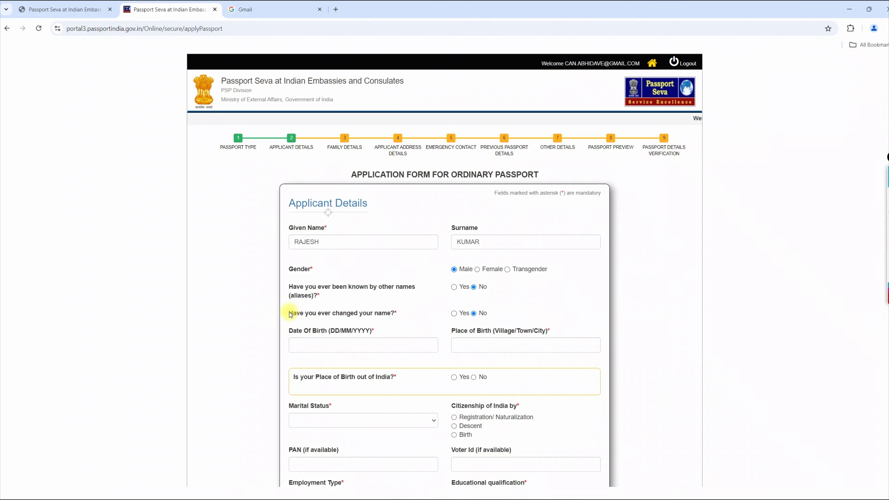
pyautogui.moveTo(289, 313); pyautogui.dragTo(404, 314)
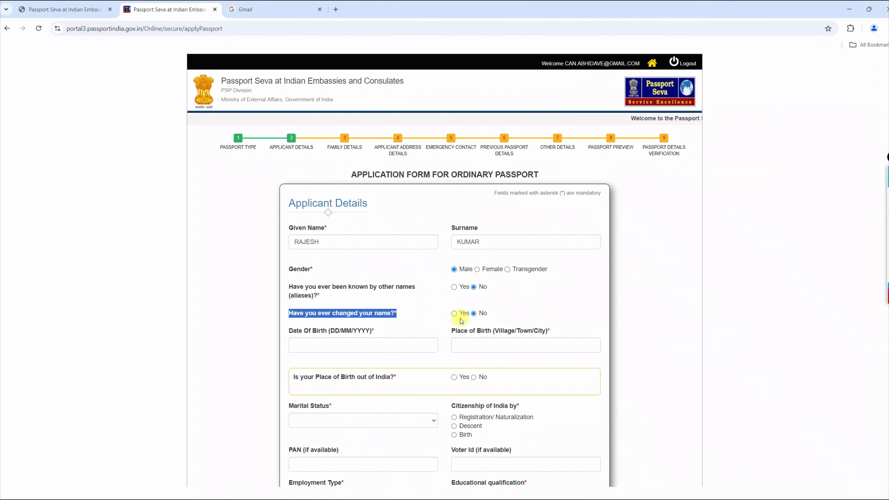
# Enter the applicant's date of birth and Vadodara as place of birth
pyautogui.scroll(-1, 466, 315)
pyautogui.scroll(-3, 468, 314)
pyautogui.click(342, 213)
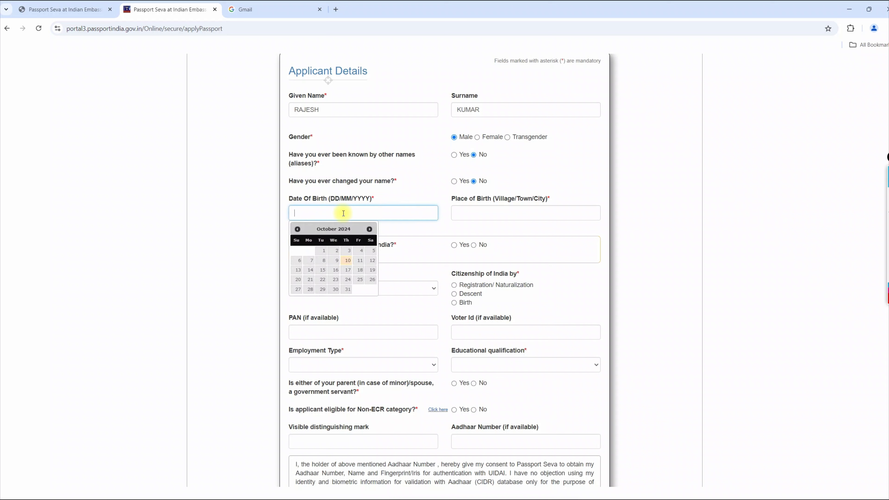
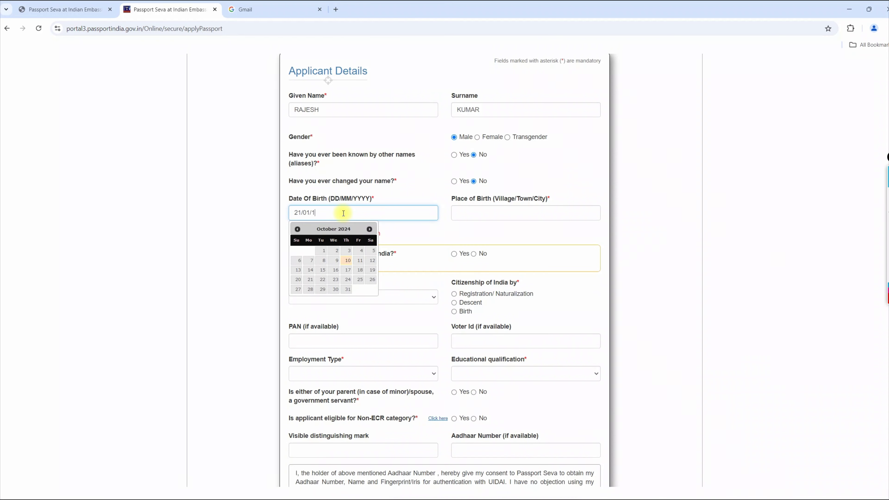
pyautogui.press('Tab')
pyautogui.moveTo(451, 199); pyautogui.dragTo(544, 199)
pyautogui.click(530, 213)
pyautogui.write('VADODARA')
# Mark the birthplace as in India, with state Gujarat and district Vadodara
pyautogui.scroll(-1, 431, 223)
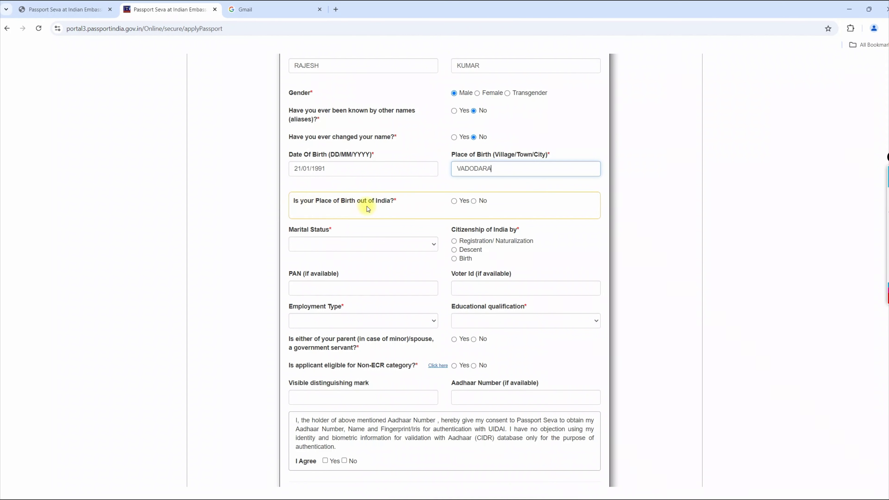
pyautogui.click(475, 201)
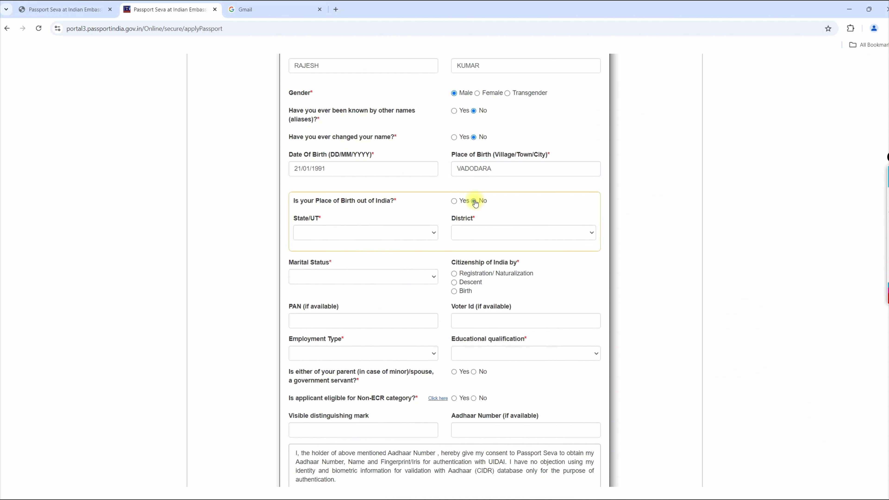
pyautogui.click(382, 234)
pyautogui.press('g')
pyautogui.press('u')
pyautogui.press('Return')
pyautogui.press('Tab')
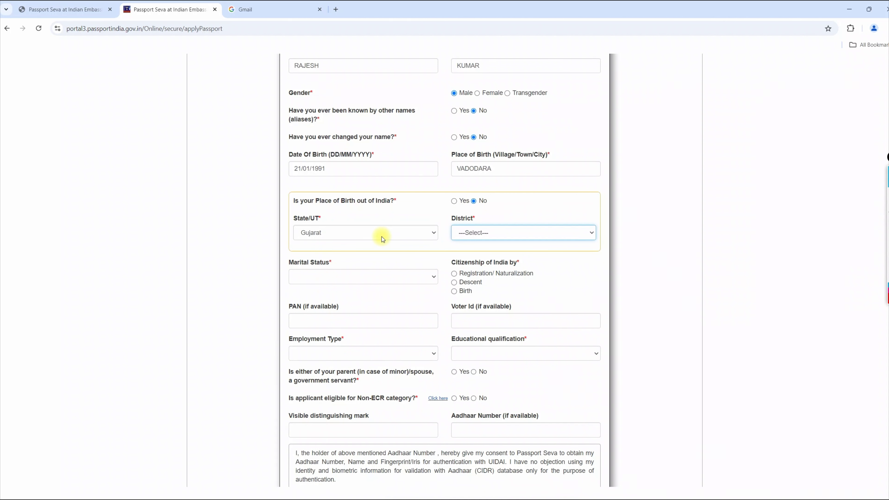
pyautogui.press('v')
# Set marital status to Married and citizenship to by Birth
pyautogui.click(379, 279)
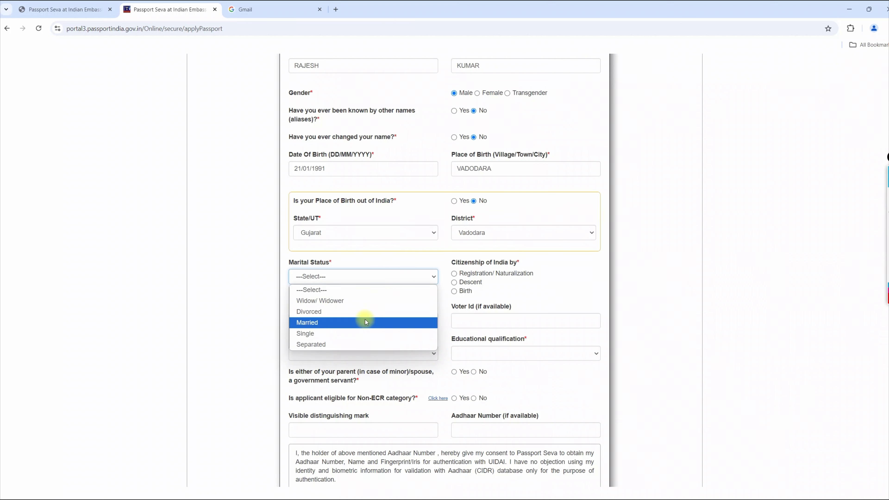
pyautogui.click(366, 323)
pyautogui.click(428, 278)
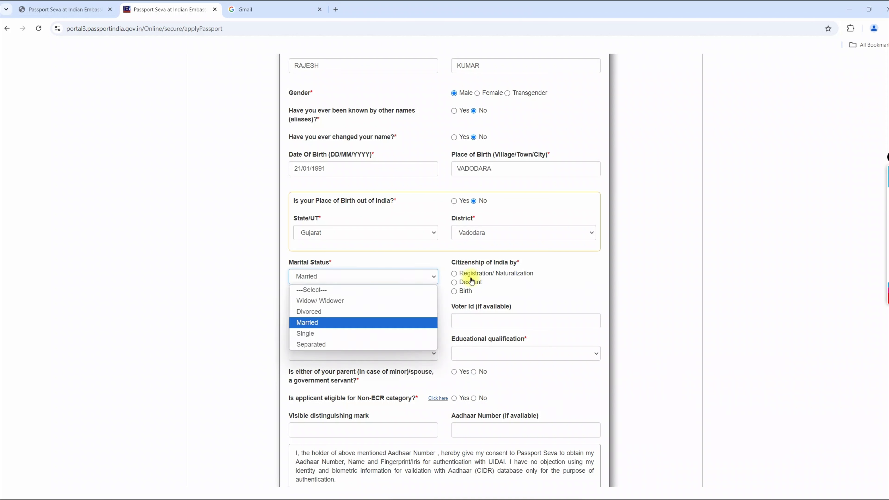
pyautogui.click(536, 283)
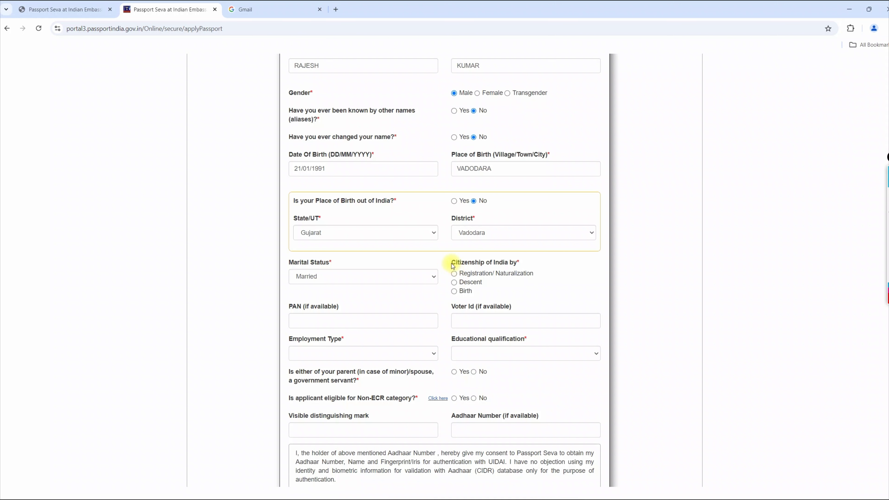
pyautogui.moveTo(448, 259); pyautogui.dragTo(551, 264)
pyautogui.click(459, 293)
# Set employment to Private, education to Graduate And Above, and answer Yes to government servant
pyautogui.scroll(-4, 460, 273)
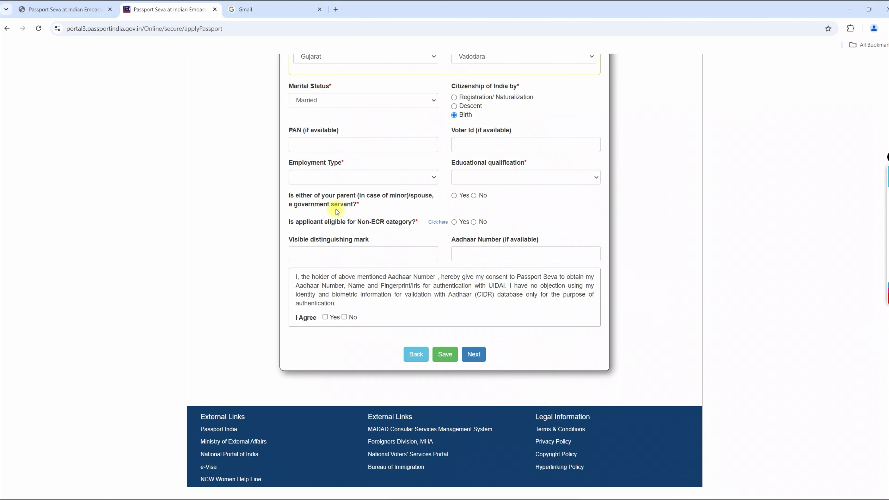
pyautogui.click(295, 179)
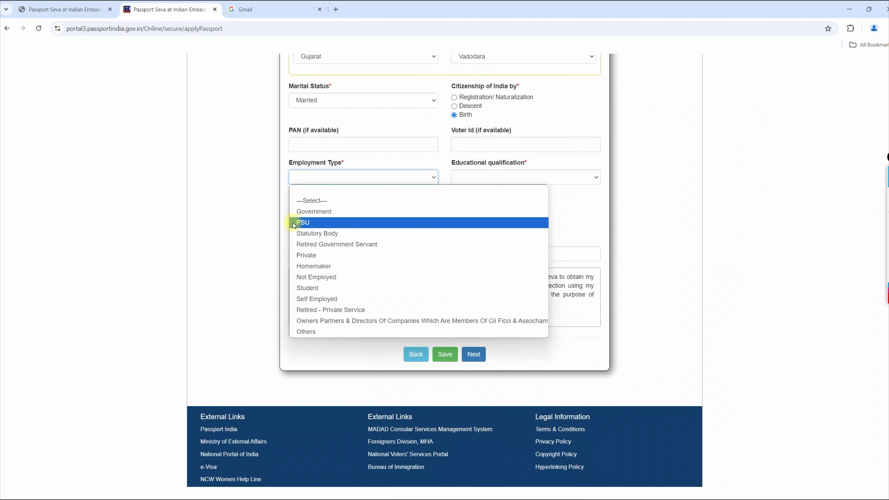
pyautogui.click(303, 256)
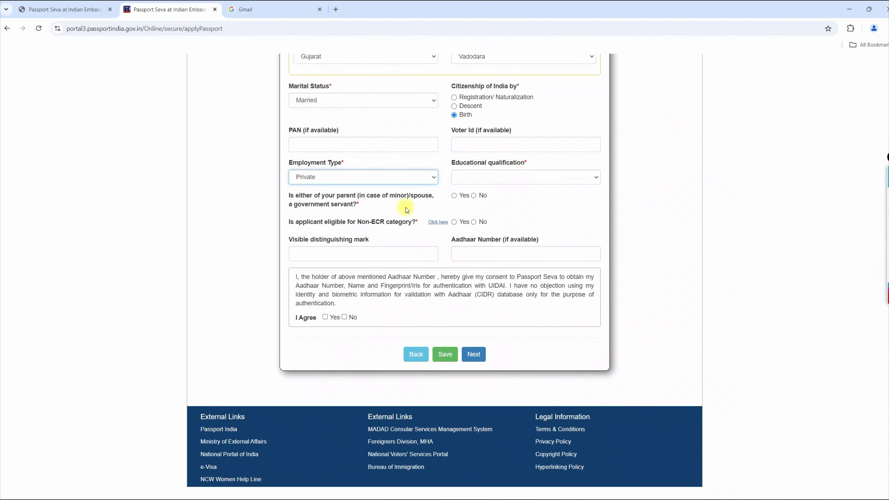
pyautogui.click(538, 175)
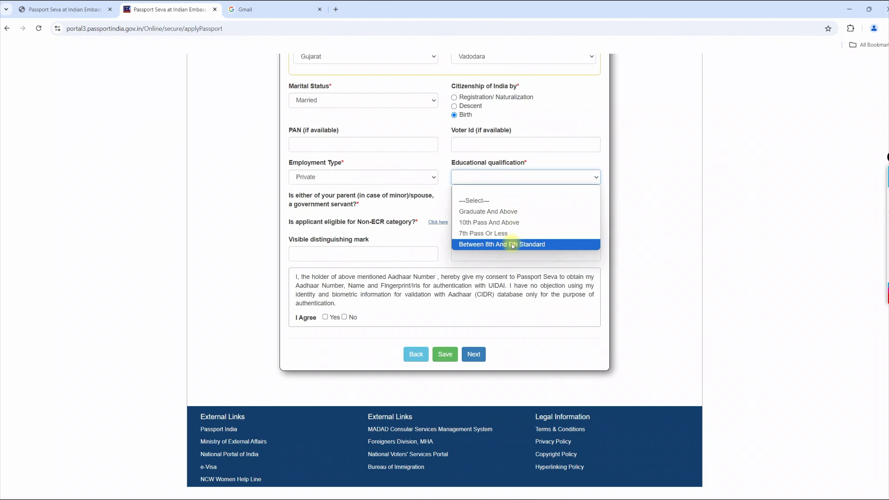
pyautogui.click(513, 213)
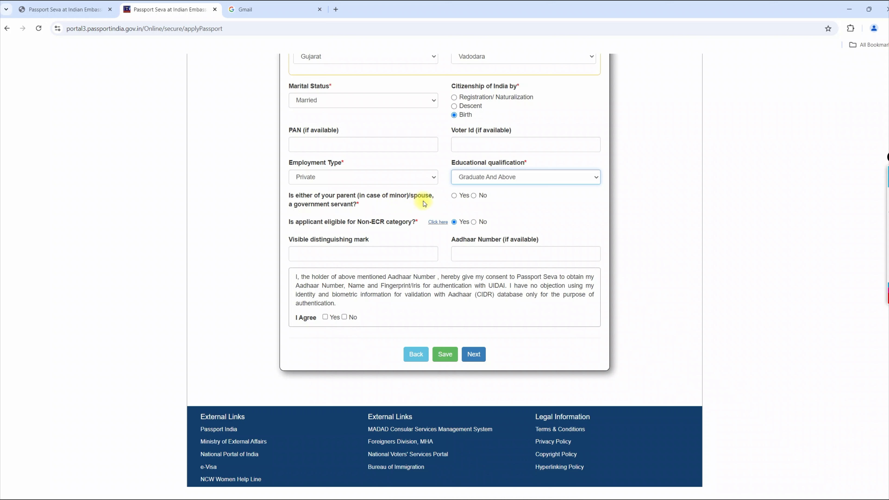
pyautogui.click(474, 196)
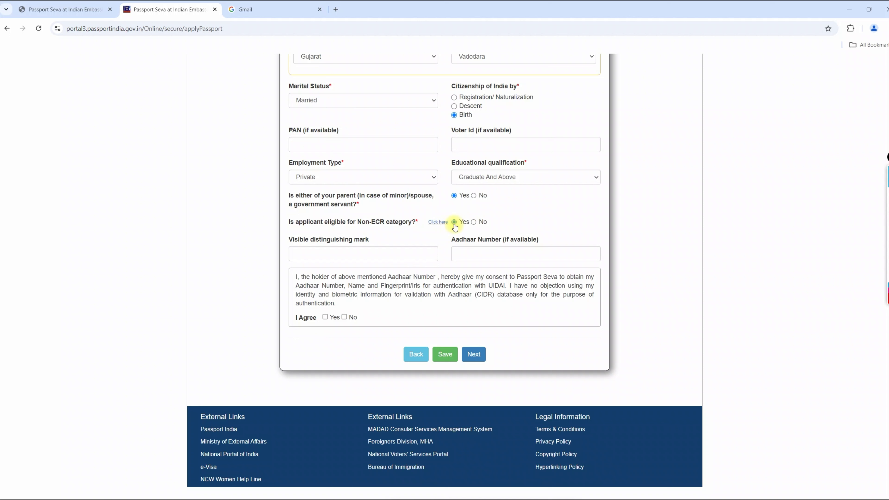
# Fill in the visible distinguishing mark as 'MOLE ON MIDDLE FINGER'
pyautogui.tripleClick(381, 223)
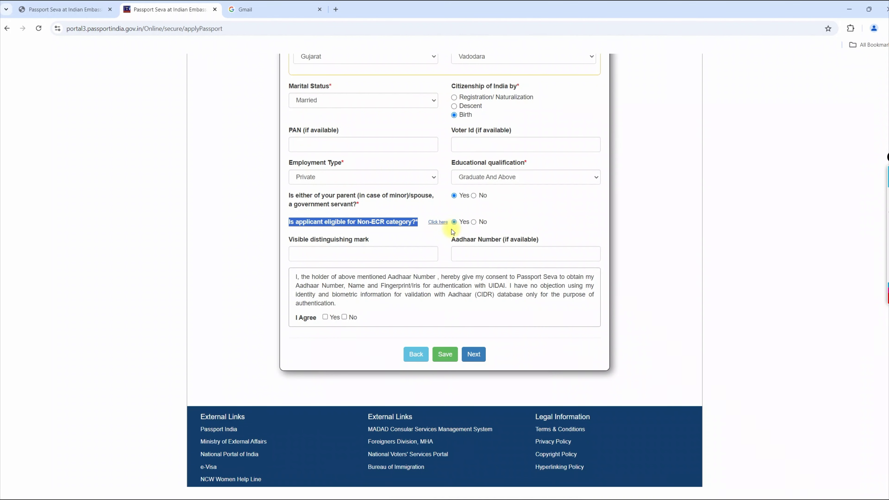
pyautogui.scroll(-2, 452, 229)
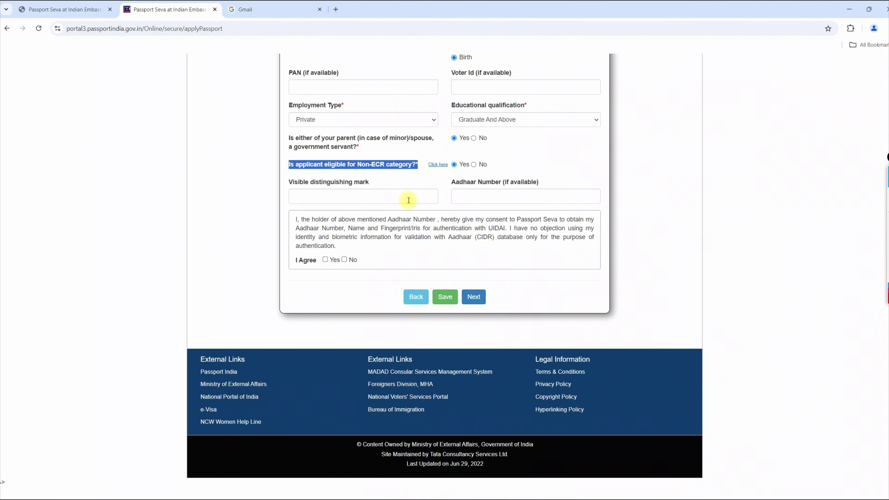
pyautogui.click(383, 198)
pyautogui.click(450, 205)
pyautogui.click(382, 196)
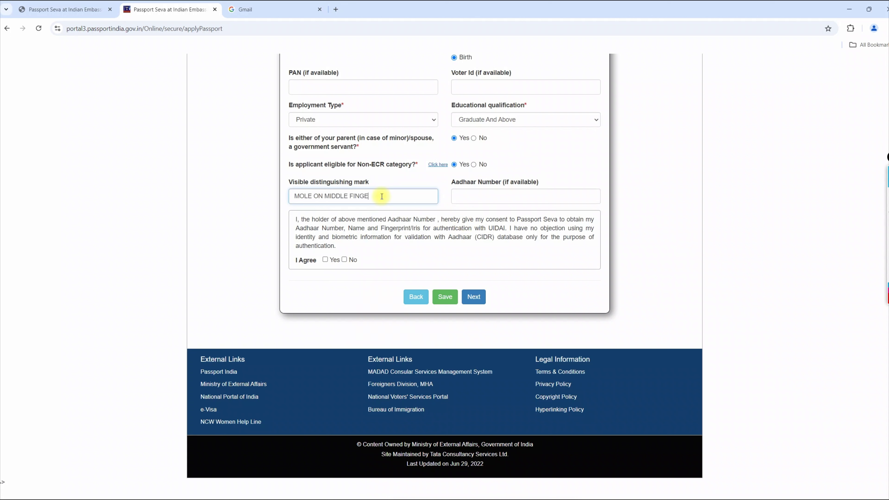
pyautogui.press('Tab')
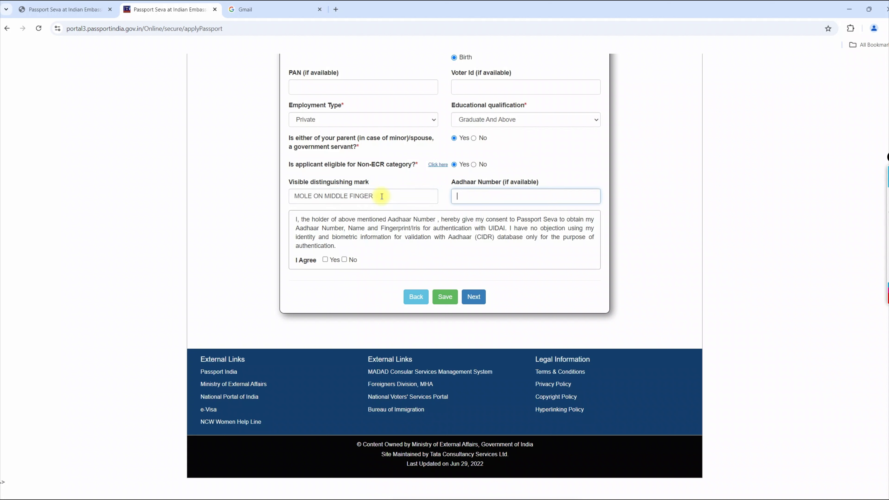
# Enter the applicant's Aadhaar number and agree to the Aadhaar consent statement
pyautogui.moveTo(531, 196); pyautogui.dragTo(428, 195)
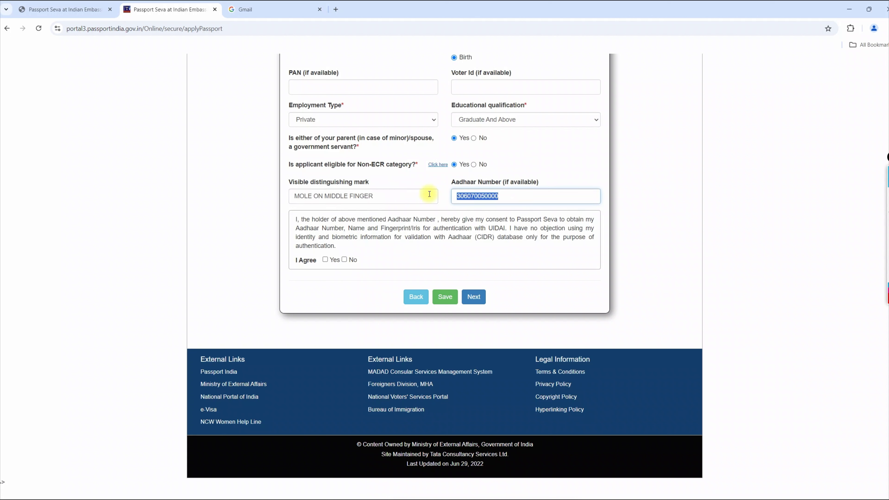
pyautogui.click(326, 259)
pyautogui.moveTo(528, 195); pyautogui.dragTo(448, 197)
pyautogui.click(295, 223)
pyautogui.moveTo(295, 222); pyautogui.dragTo(350, 249)
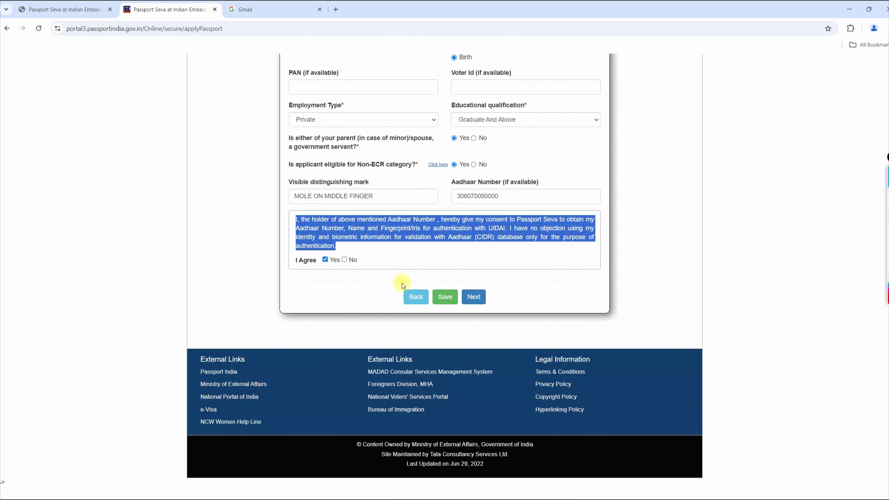
# Save applicant details and enter the father's and mother's names on Family Details
pyautogui.click(474, 297)
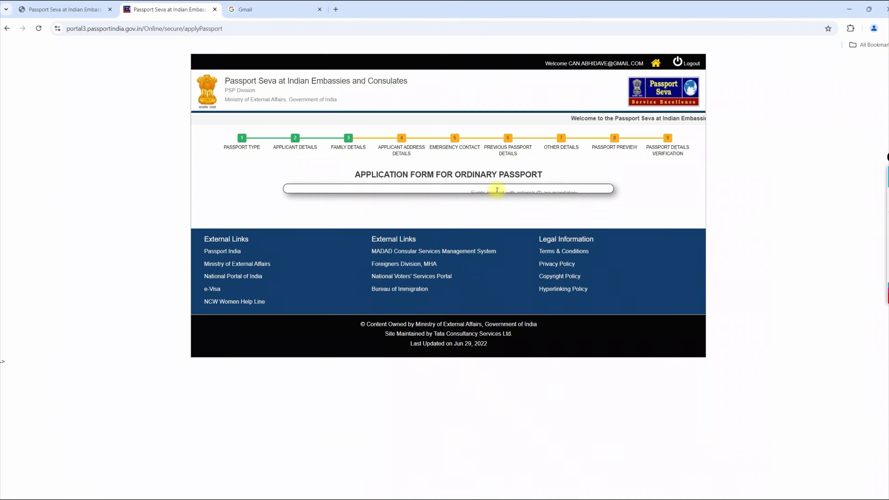
pyautogui.scroll(-4, 380, 164)
pyautogui.click(359, 132)
pyautogui.press('Tab')
pyautogui.press('Tab')
pyautogui.press('Tab')
pyautogui.press('Tab')
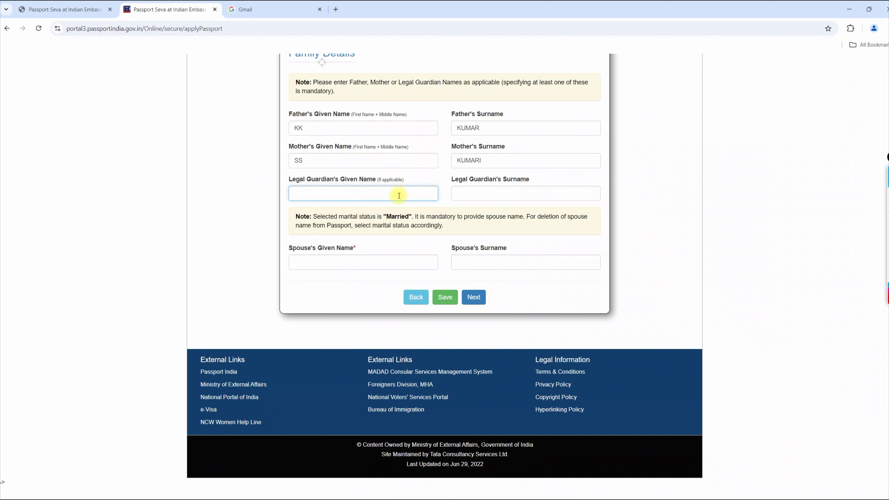
# Enter the spouse's given name and surname, then proceed to address details
pyautogui.moveTo(309, 183); pyautogui.dragTo(289, 183)
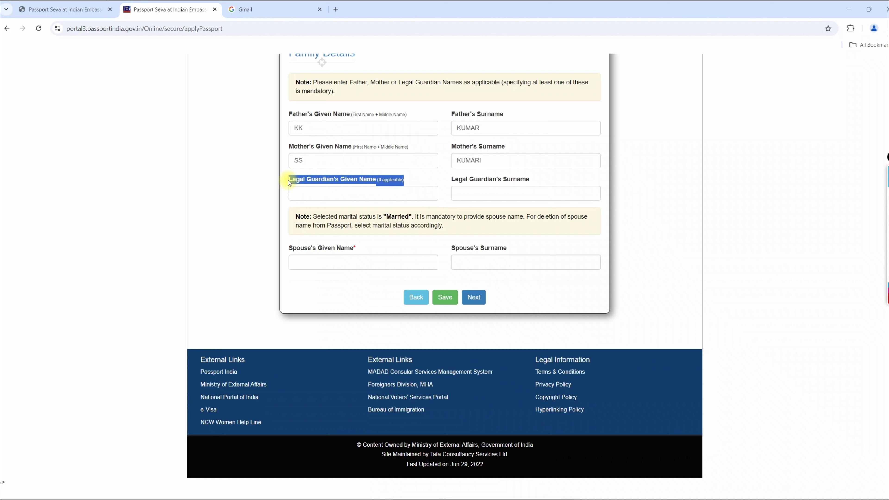
pyautogui.click(341, 263)
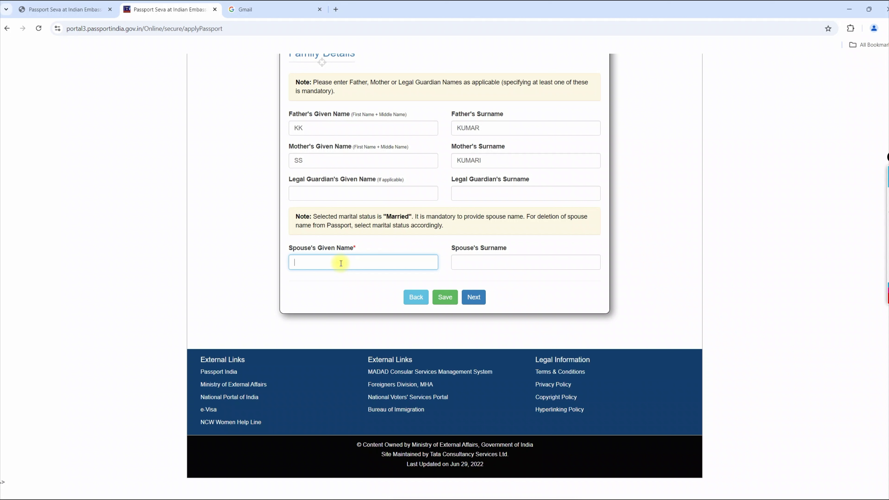
pyautogui.write('SPOUSE')
pyautogui.press('Tab')
pyautogui.write('SURNAME')
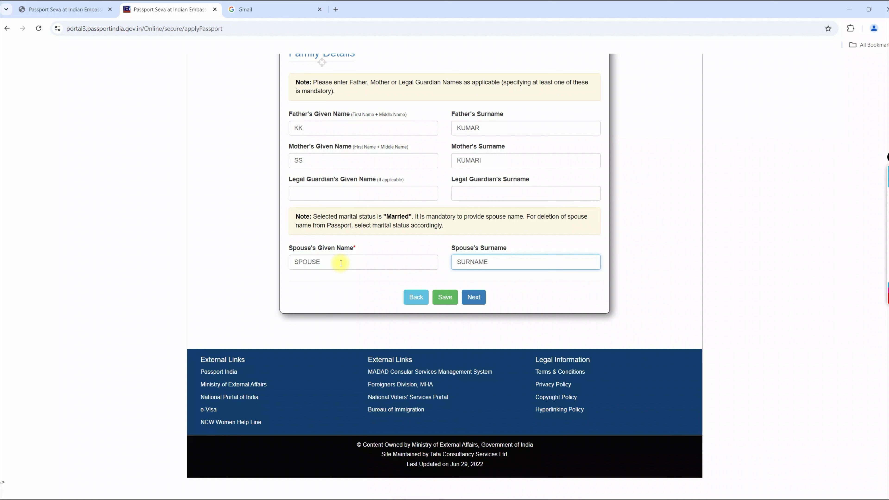
pyautogui.doubleClick(342, 267)
pyautogui.doubleClick(533, 262)
pyautogui.click(482, 298)
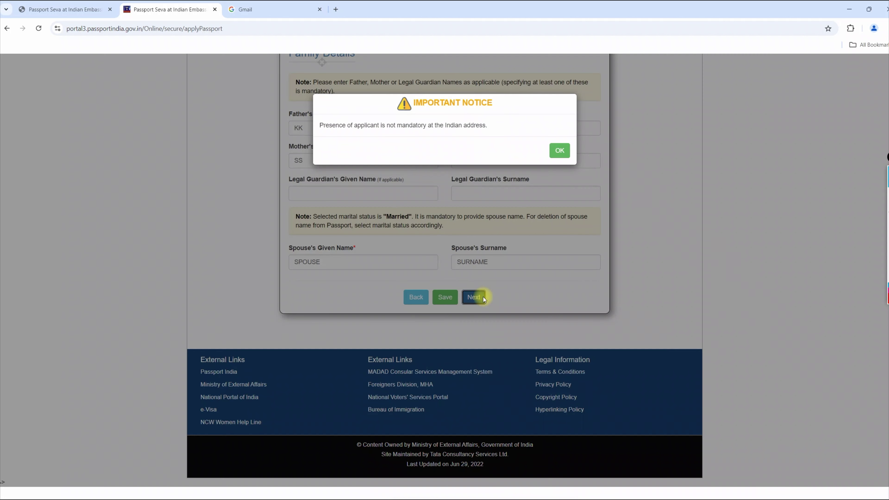